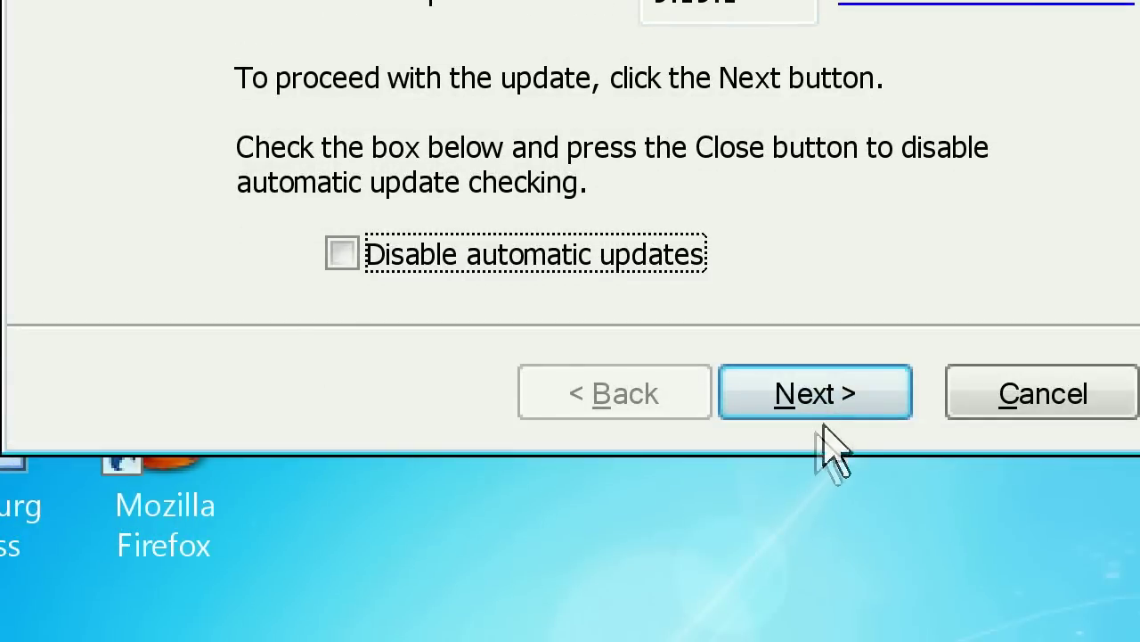
- Start the ZoomText update and grant it permission to change the computer
click(841, 394)
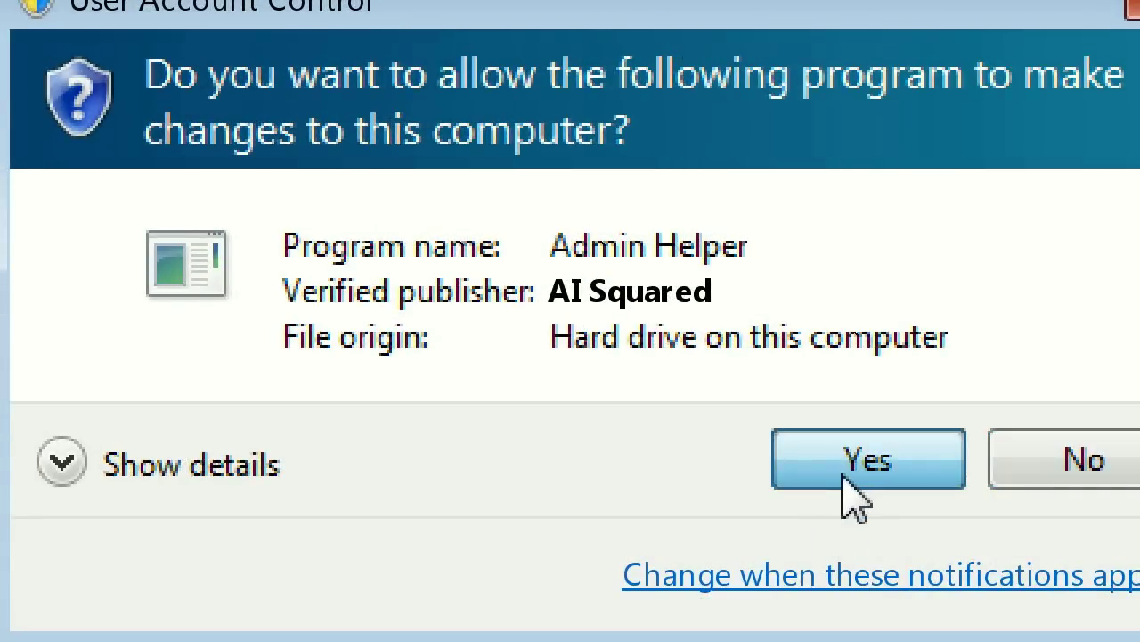
click(851, 486)
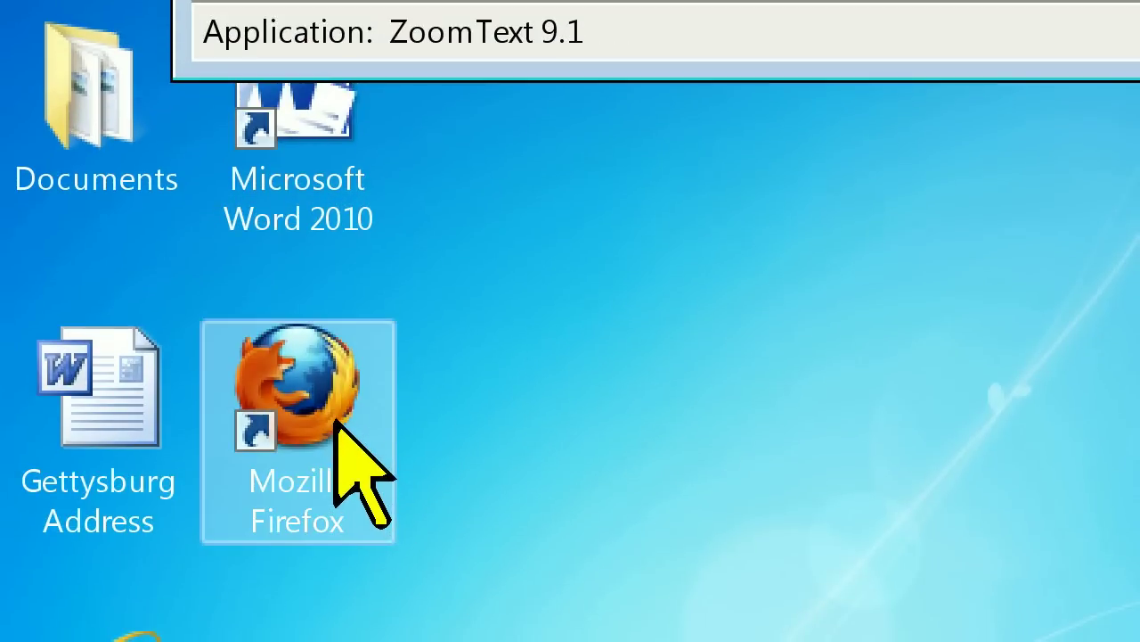
- Launch Firefox from its desktop shortcut, loading the Ai Squared homepage
double_click(314, 402)
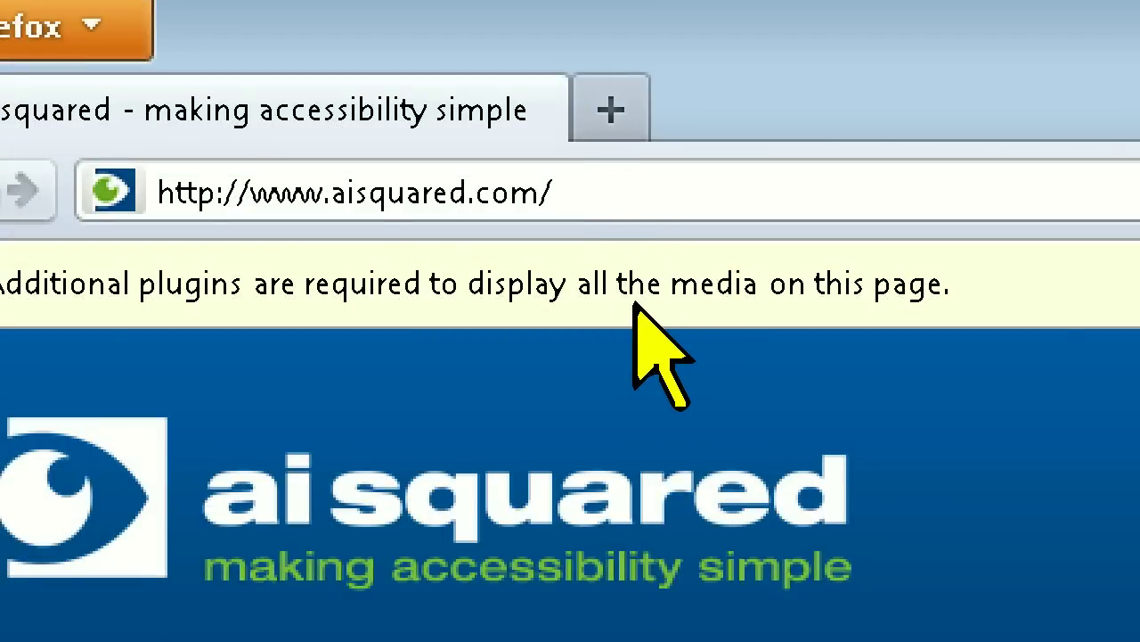
- Open Firefox Options from the Tools menu via the menu bar
key(alt)
key(Right)
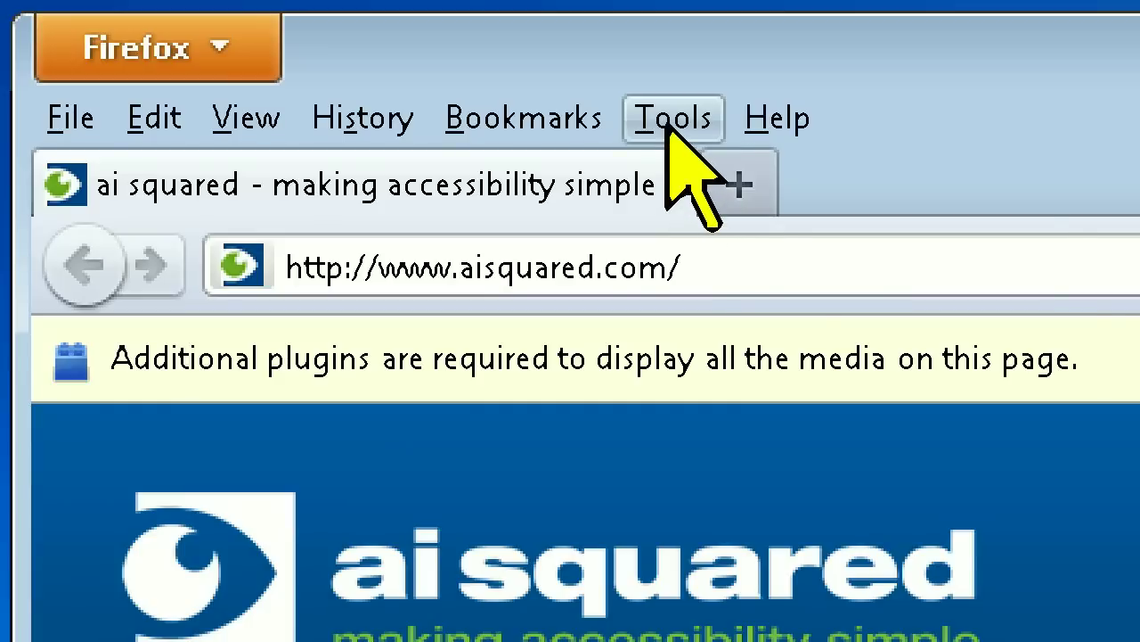
click(666, 124)
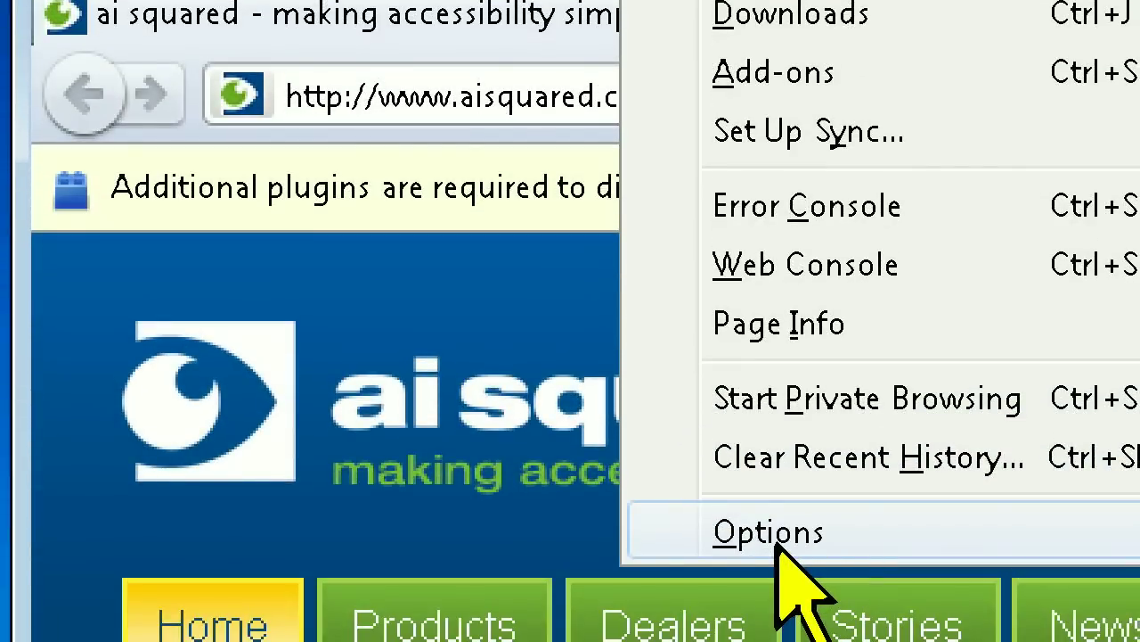
click(777, 540)
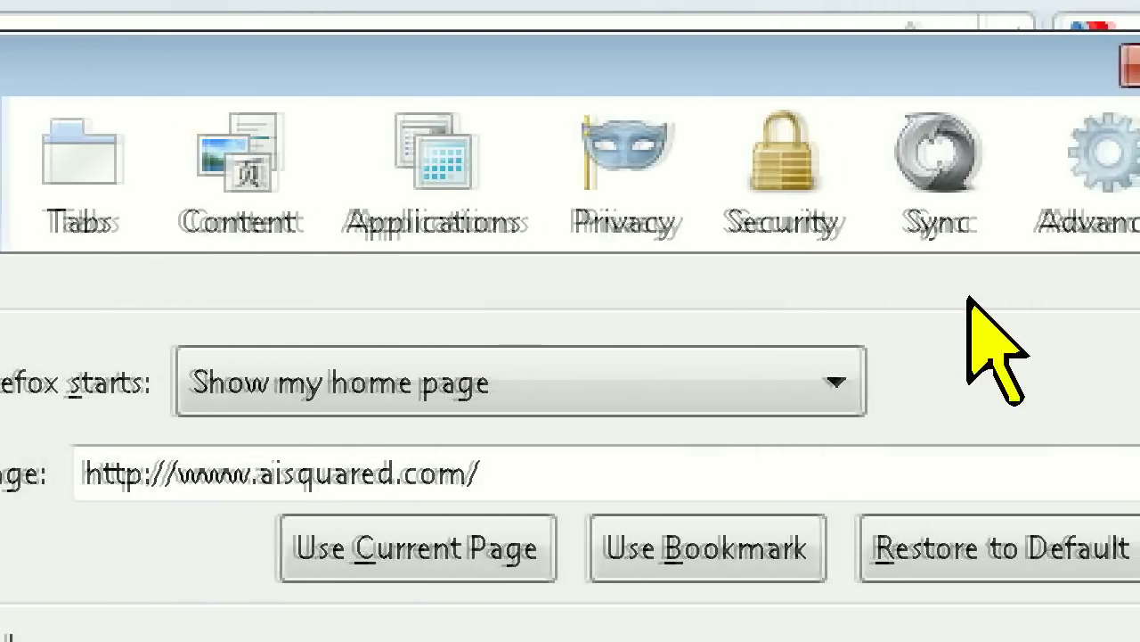
- Uncheck 'Use hardware acceleration when available' under Advanced and confirm with OK
click(970, 228)
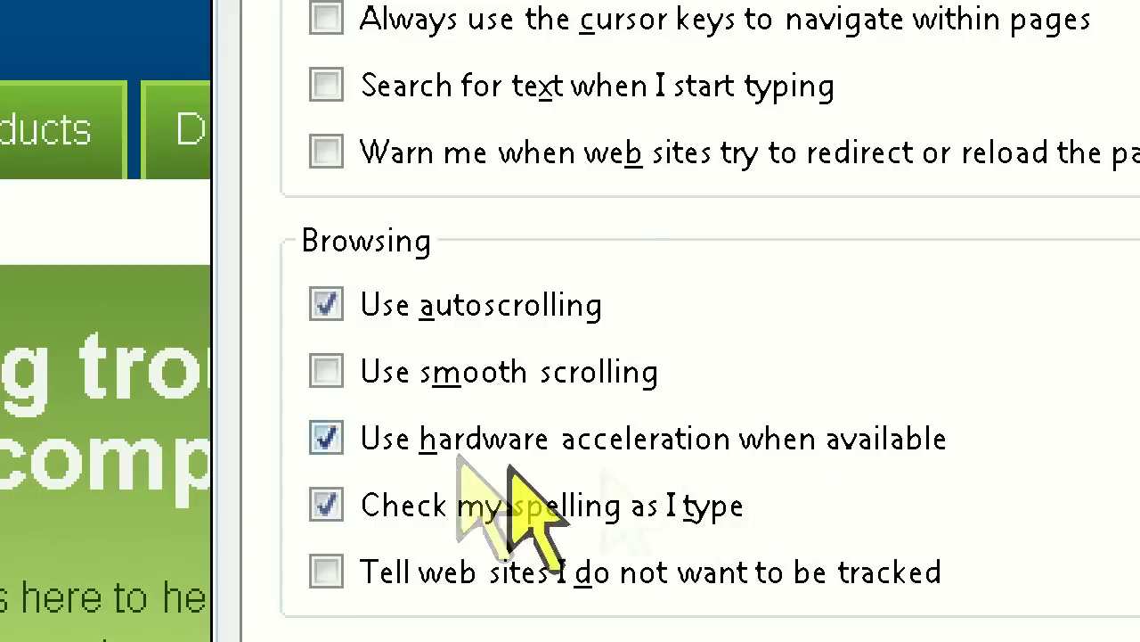
click(337, 439)
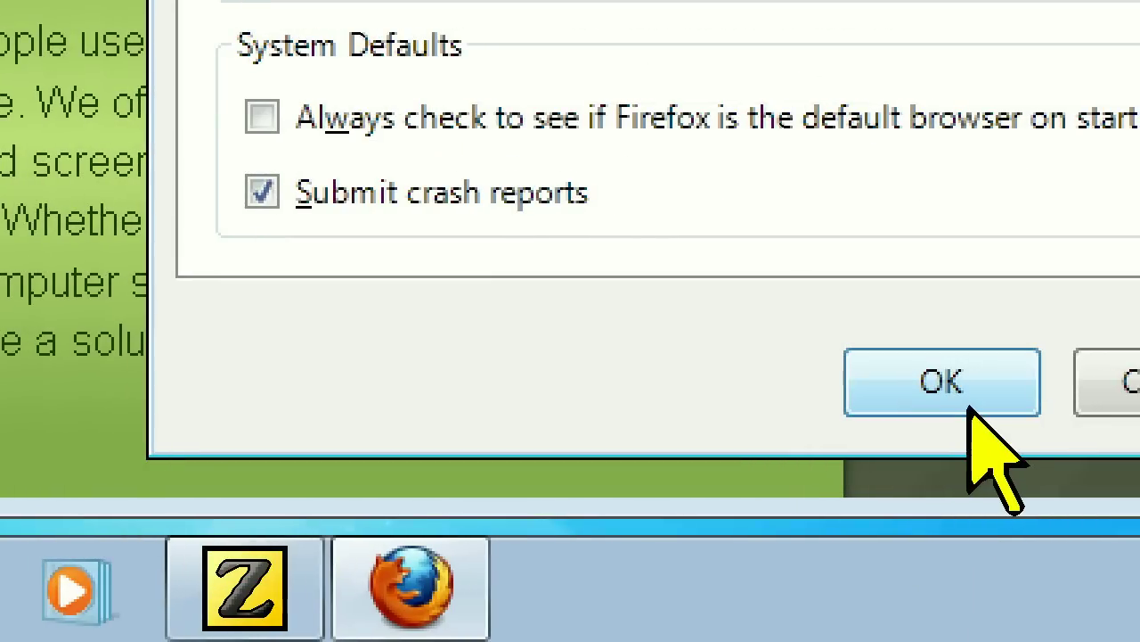
click(970, 390)
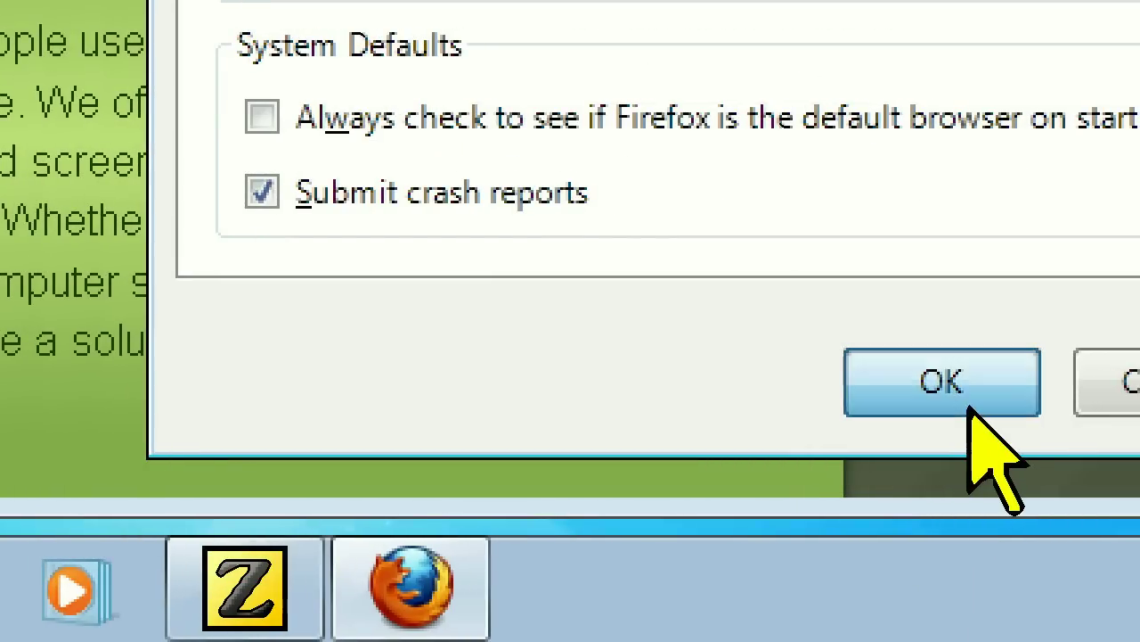